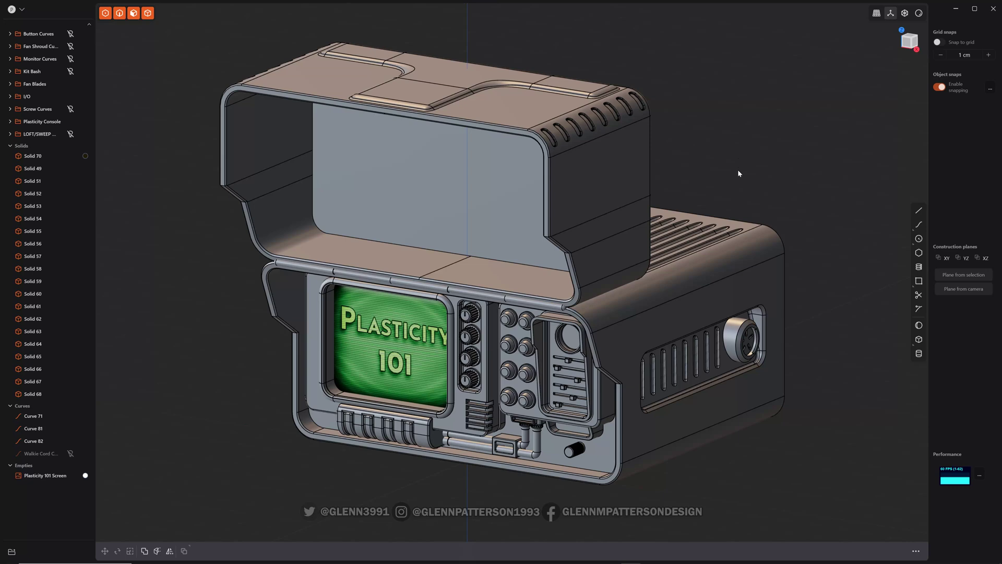
Turn the console front-on and hide the Plasticity 101 Screen image in the outliner.
middle_drag(734, 180, 744, 167)
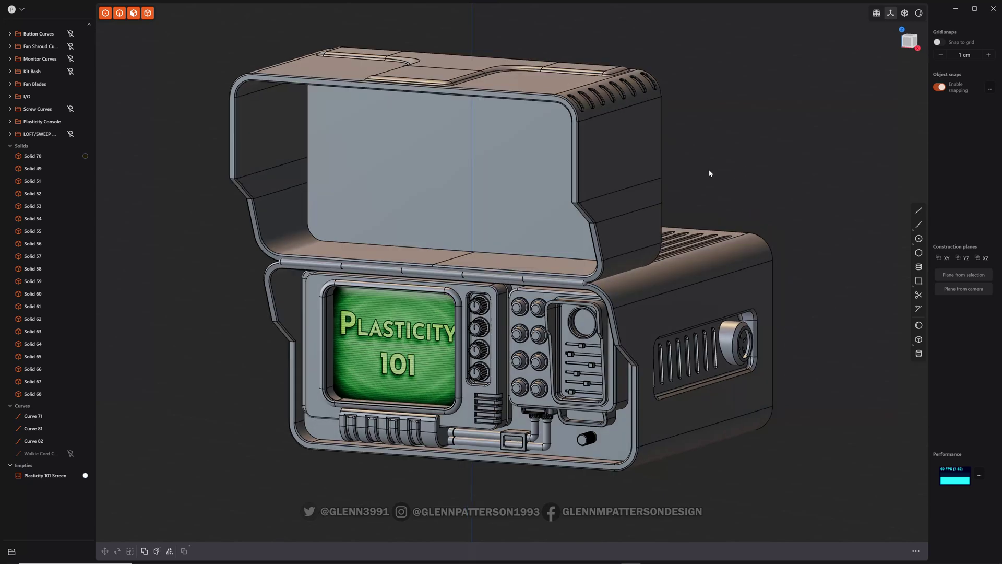
middle_drag(213, 384, 189, 385)
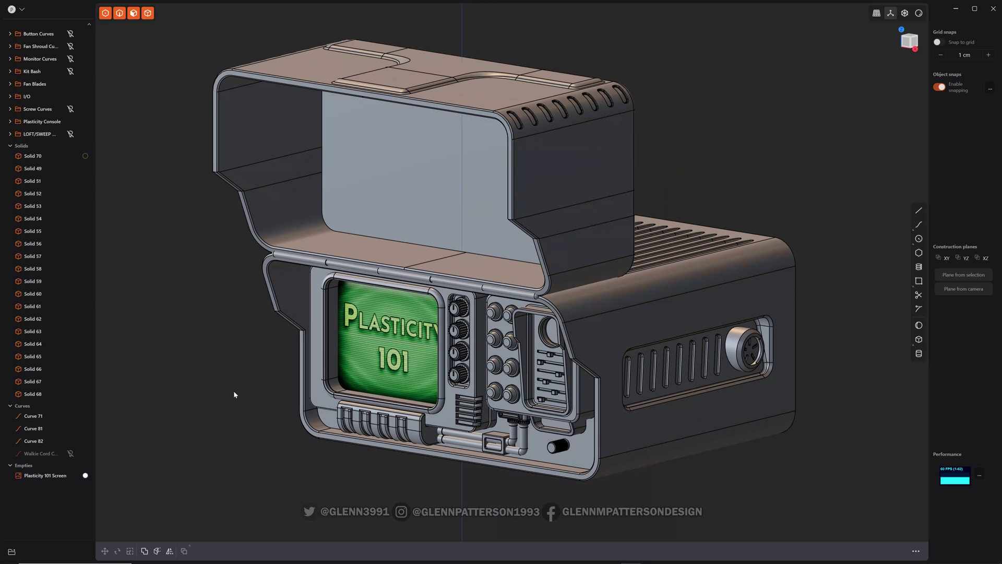
middle_drag(222, 406, 243, 399)
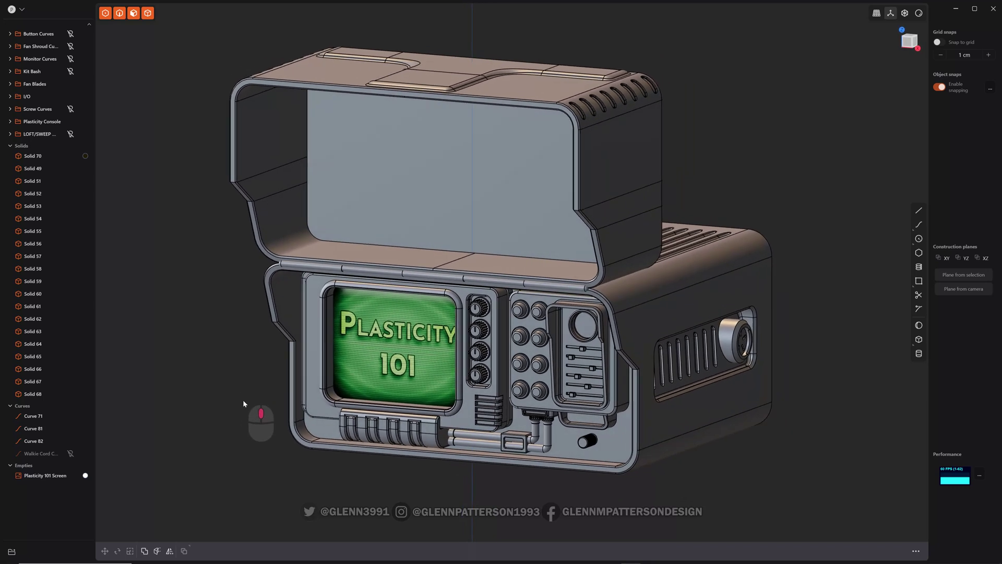
click(19, 10)
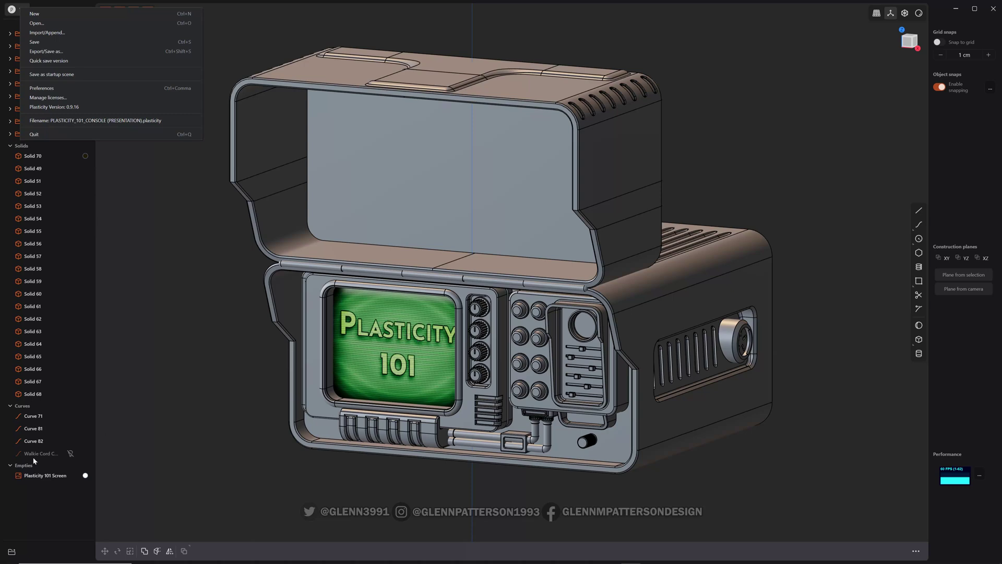
click(66, 482)
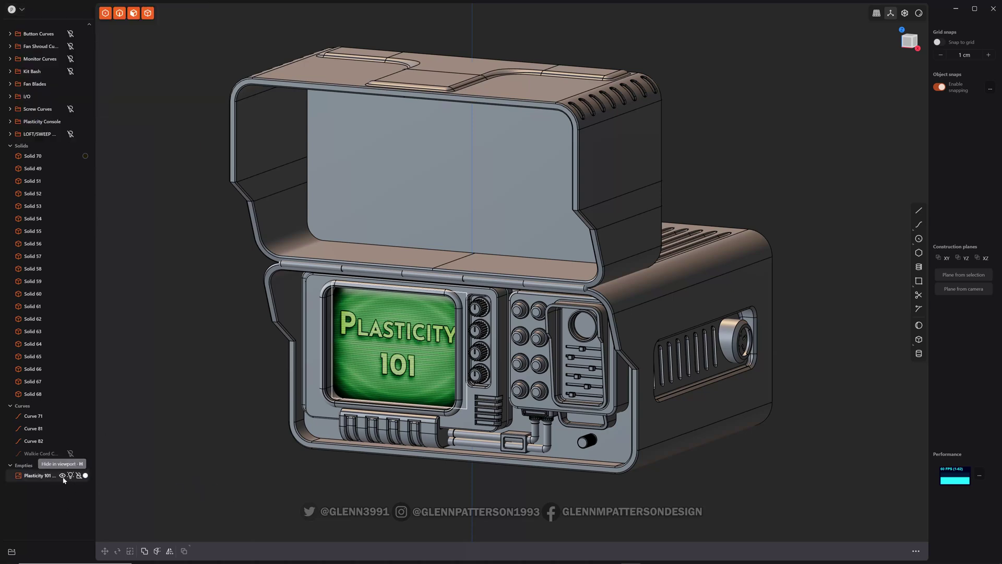
click(71, 476)
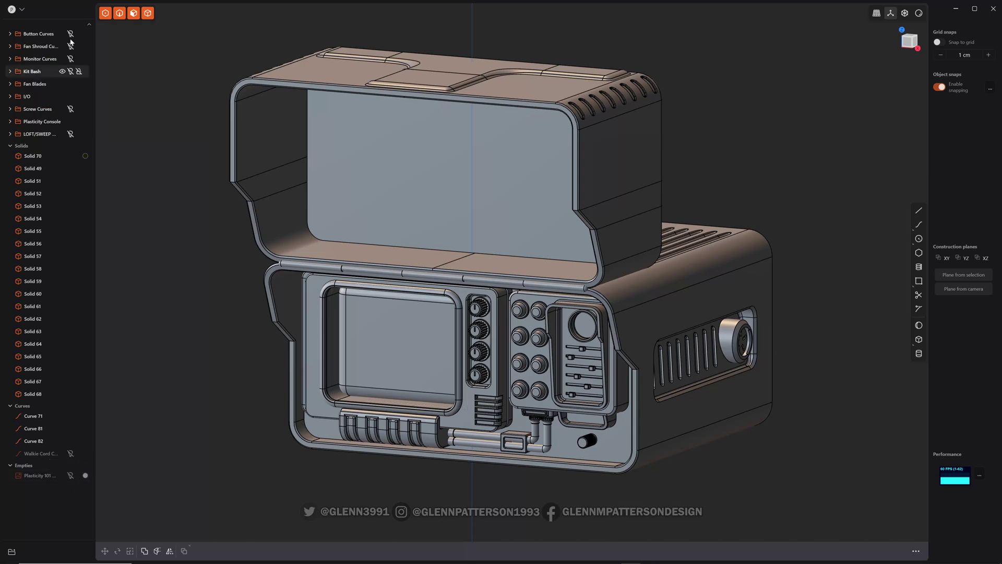
Export the console as 'TEST' in Wavefront OBJ (*.obj) format to the 101 folder.
click(19, 9)
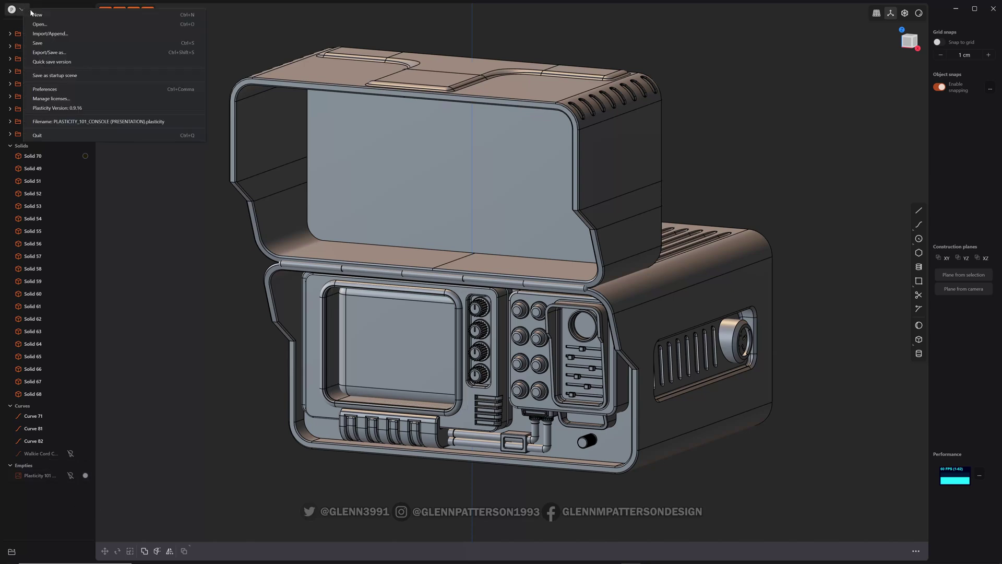
click(51, 53)
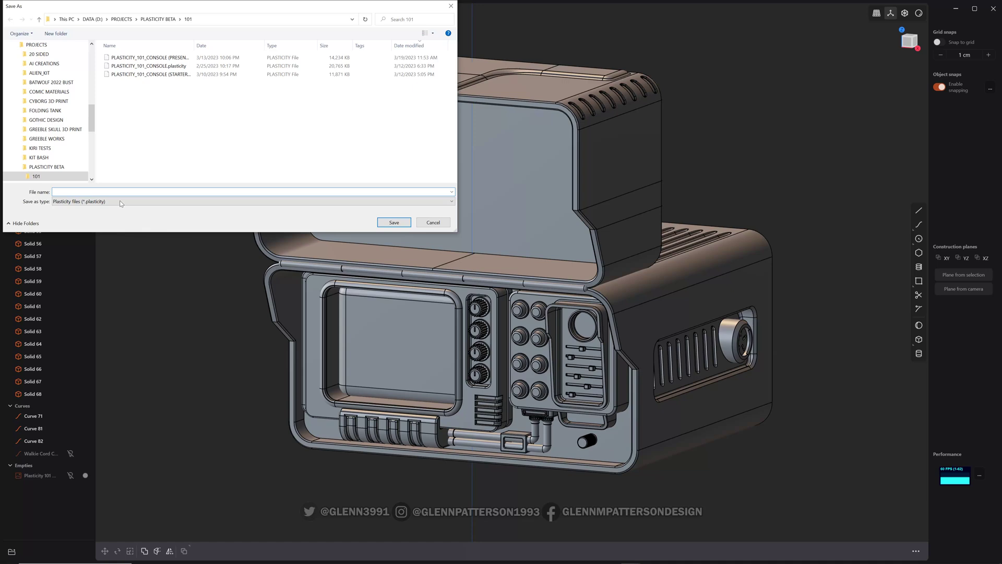
click(121, 202)
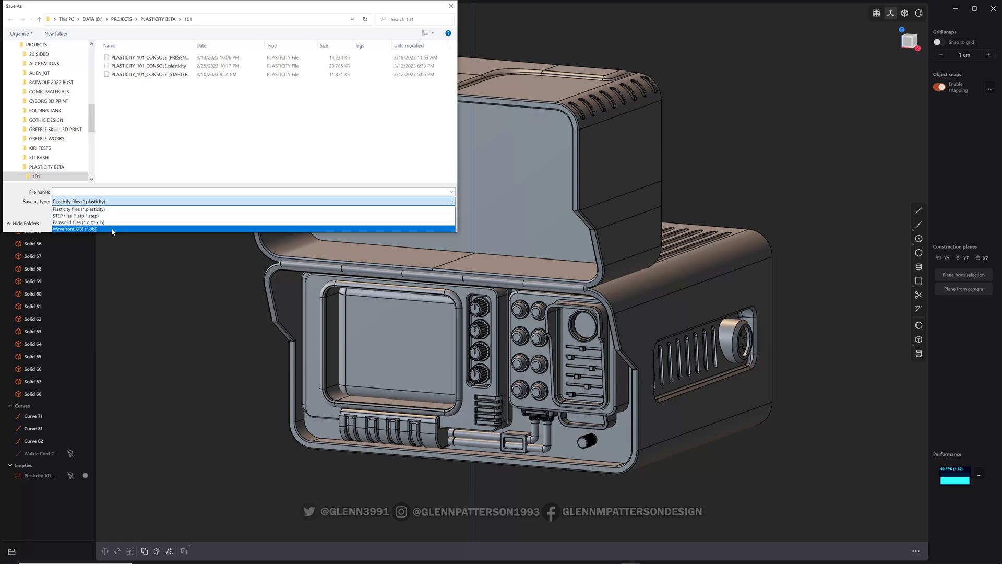
click(112, 229)
click(119, 193)
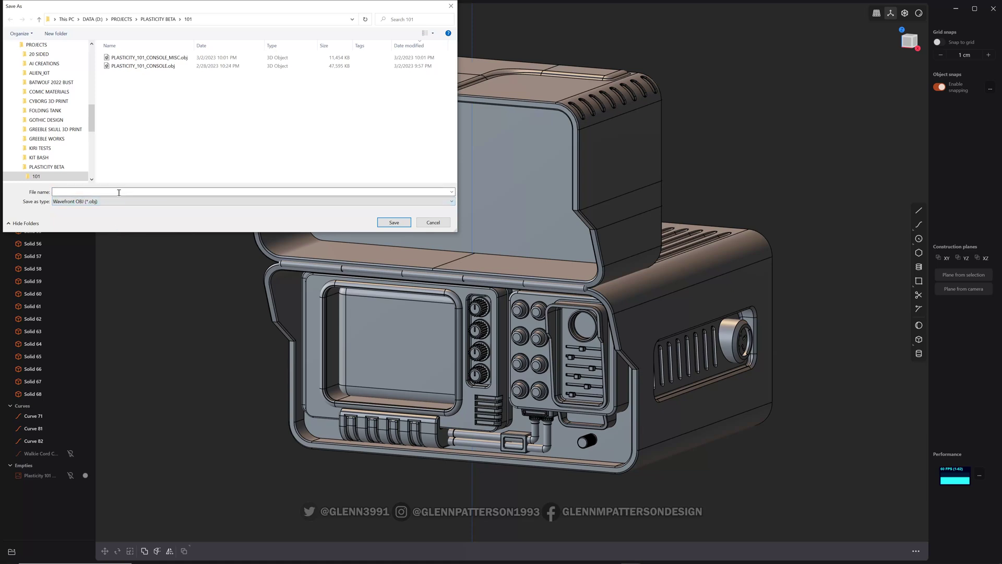
click(119, 192)
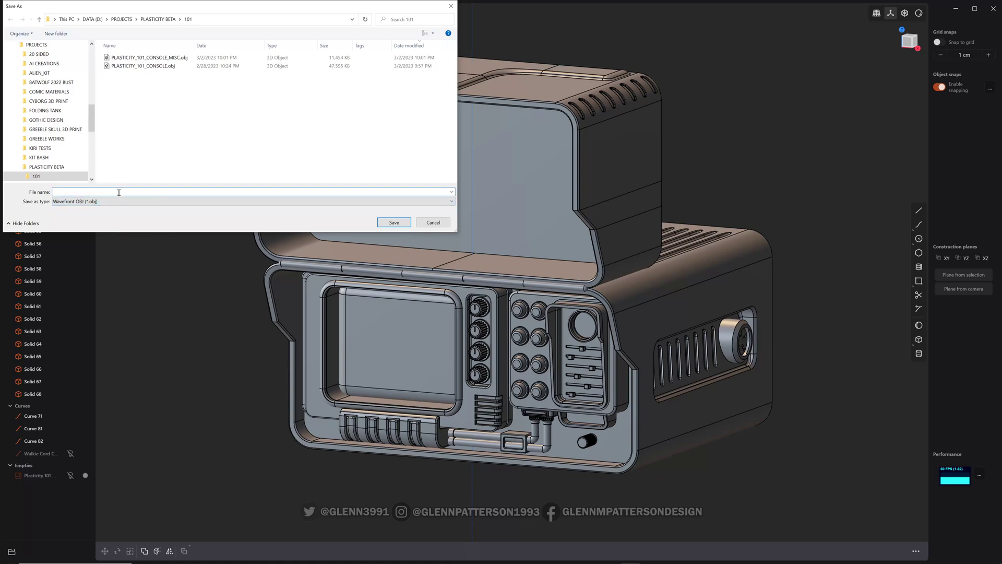
text(TEST)
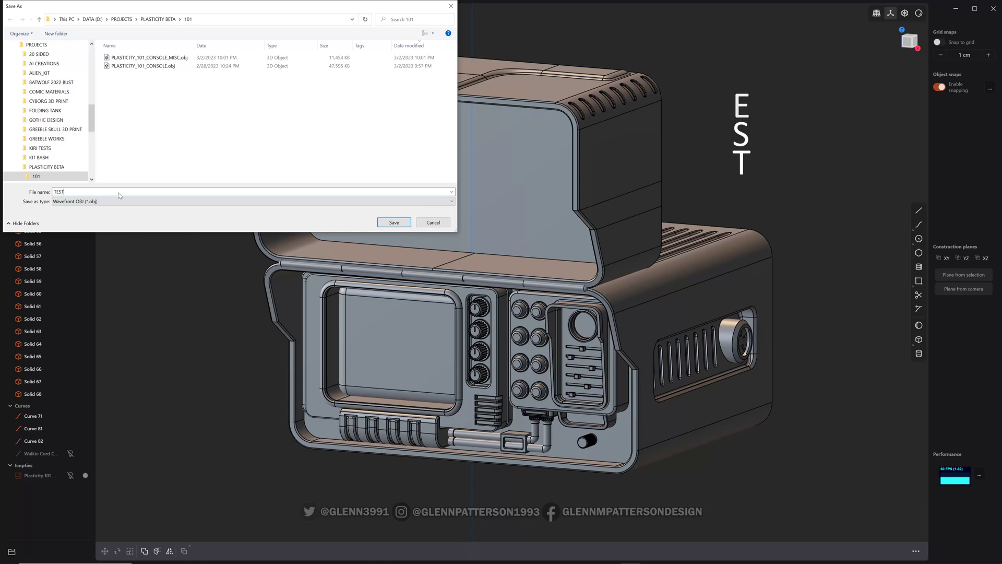
key(Return)
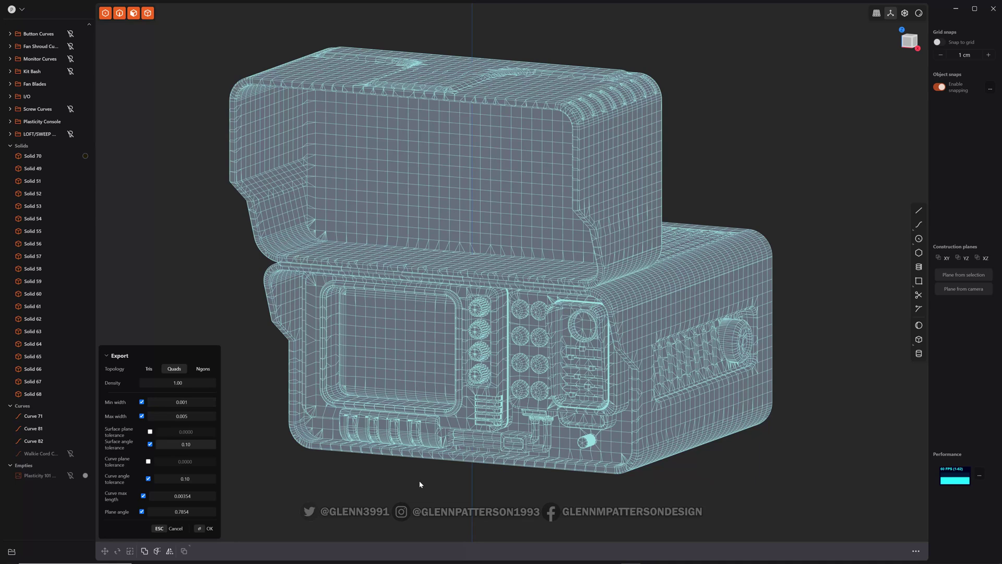
Preview the Tris, Quads and Ngons export meshes, finishing on Ngons topology.
middle_drag(715, 491, 702, 490)
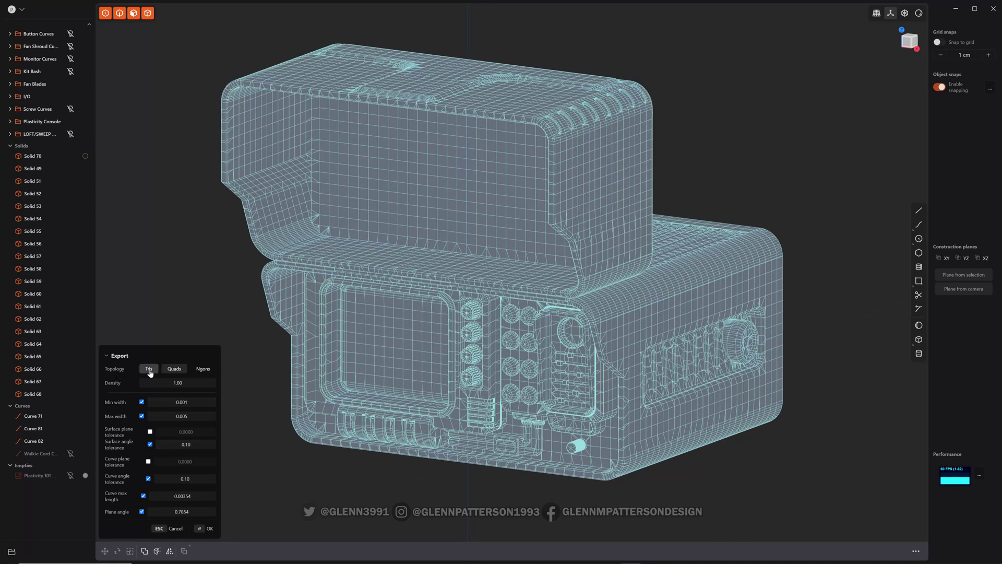
click(172, 372)
click(209, 373)
click(149, 370)
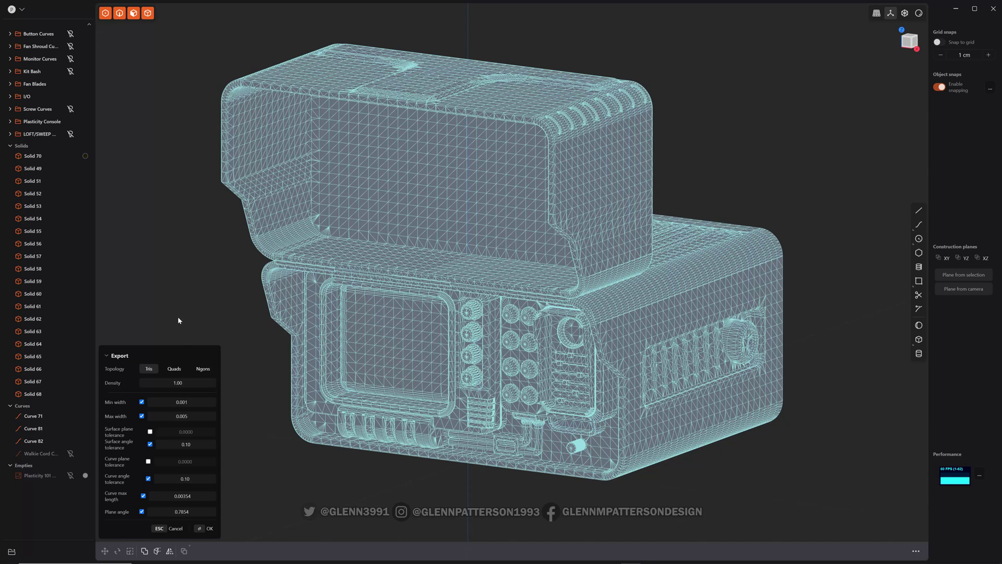
click(174, 369)
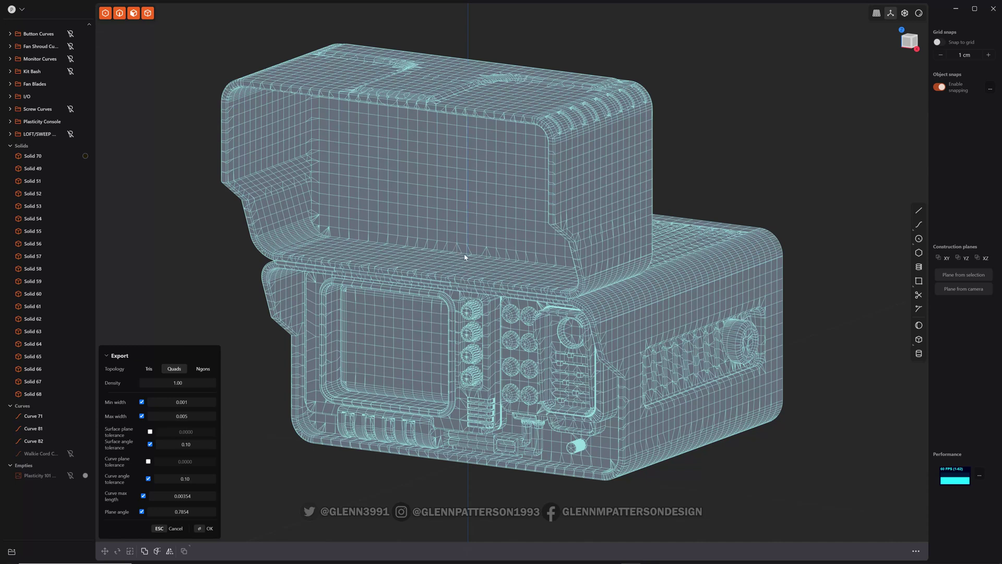
click(201, 370)
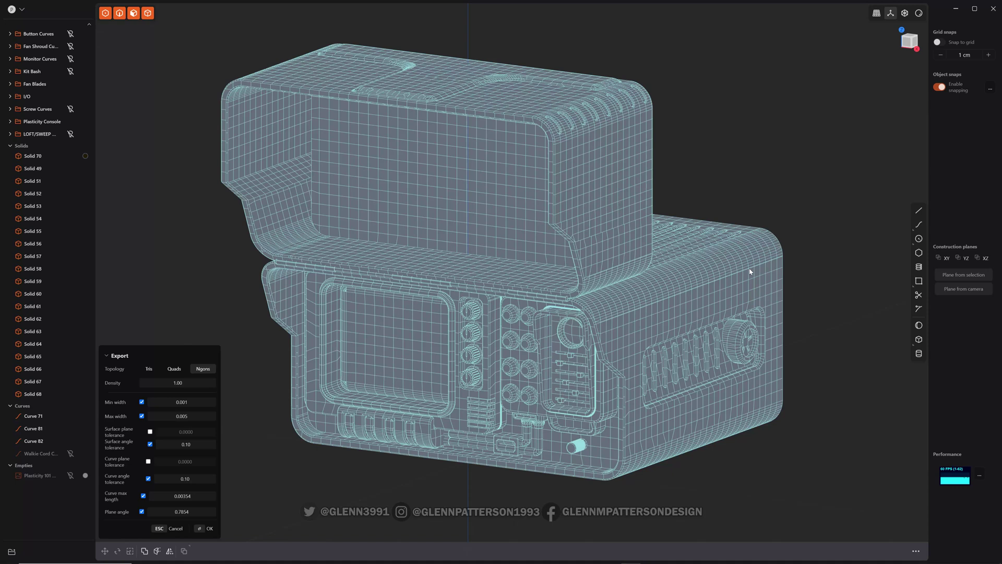
Try export density 0.25, then settle on 1.00 with Quads topology.
click(195, 384)
text(.25)
key(Return)
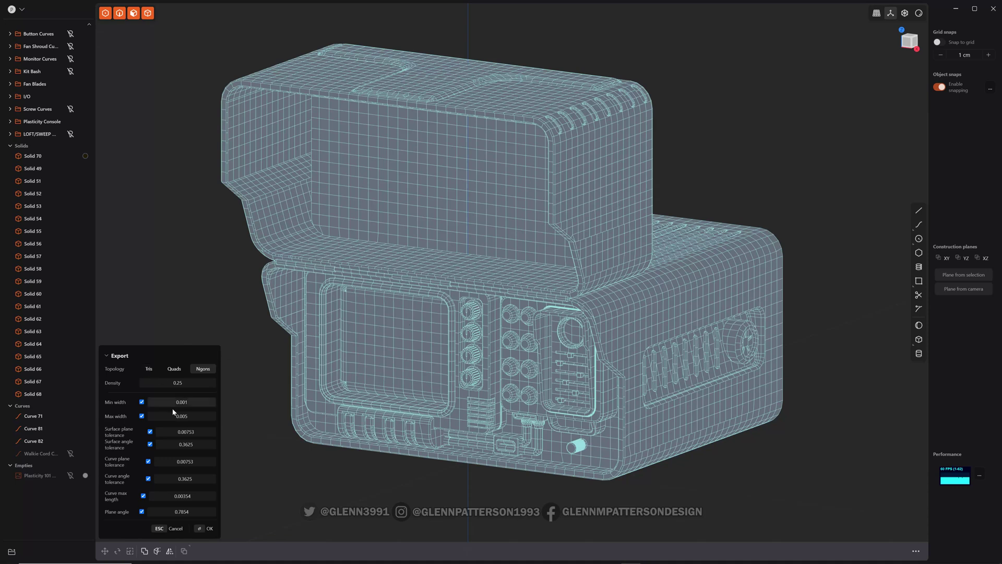
click(191, 383)
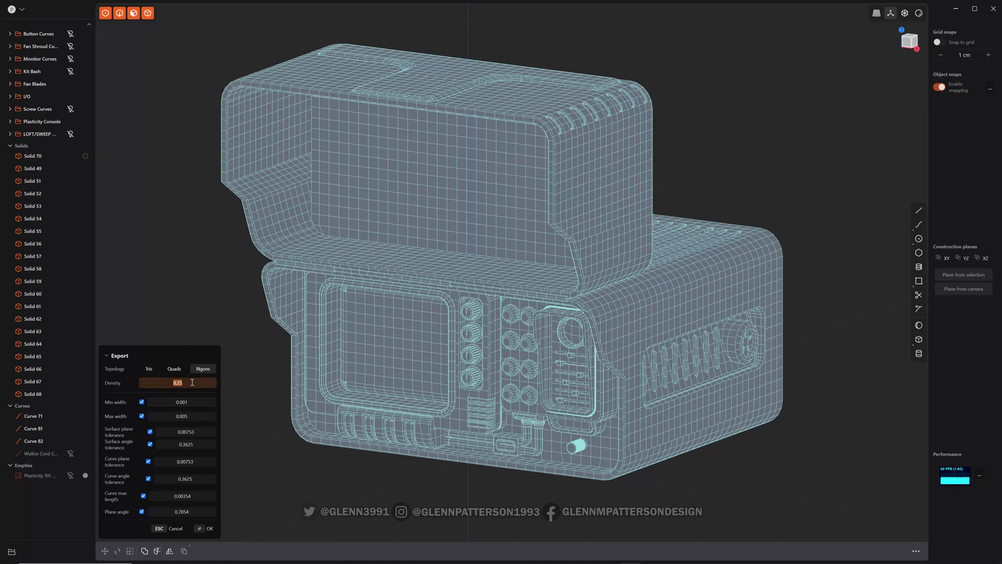
text(1.00)
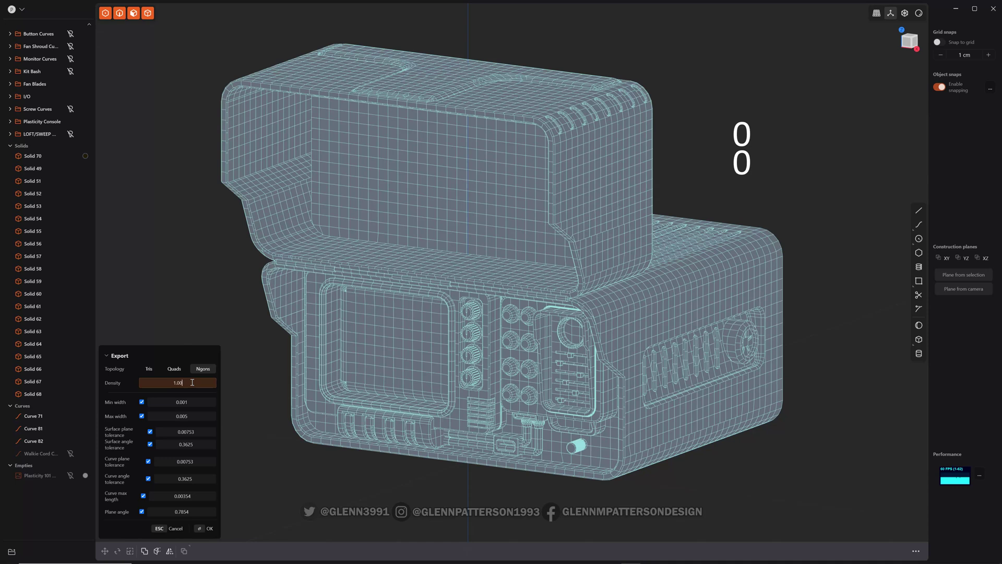
click(124, 384)
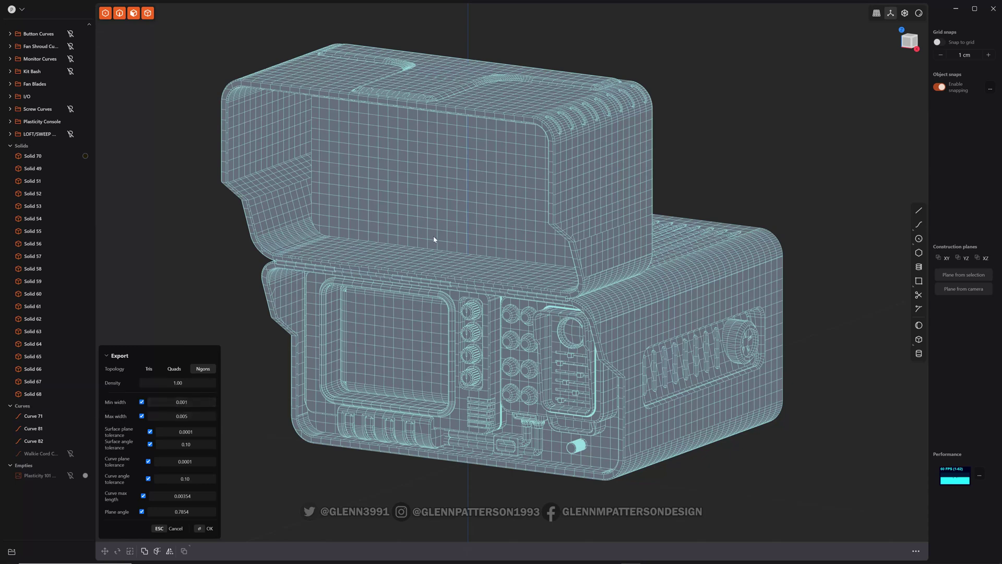
click(174, 369)
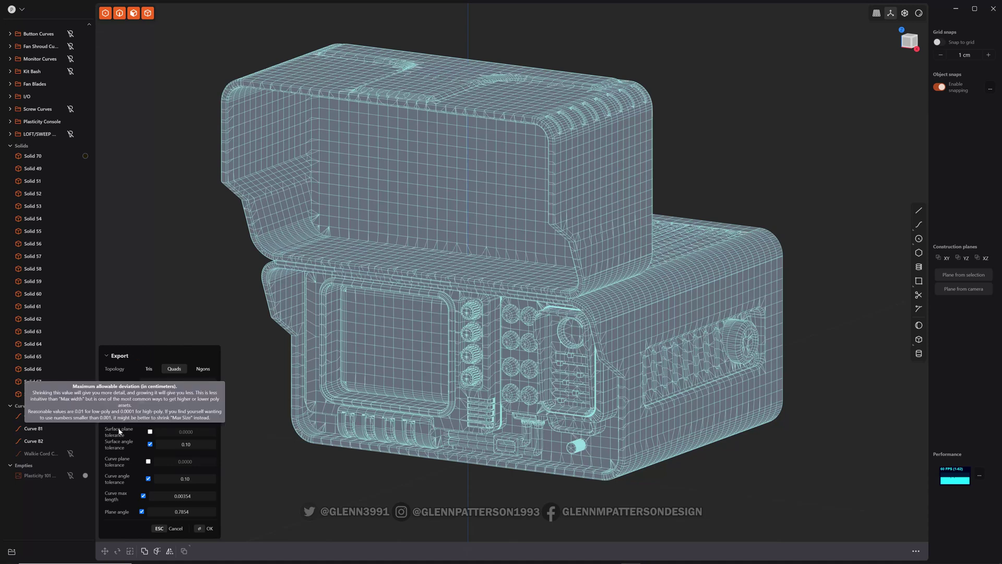
Review the tolerance tooltips, then close the Export panel to return to the shaded console.
mouse_move(118, 449)
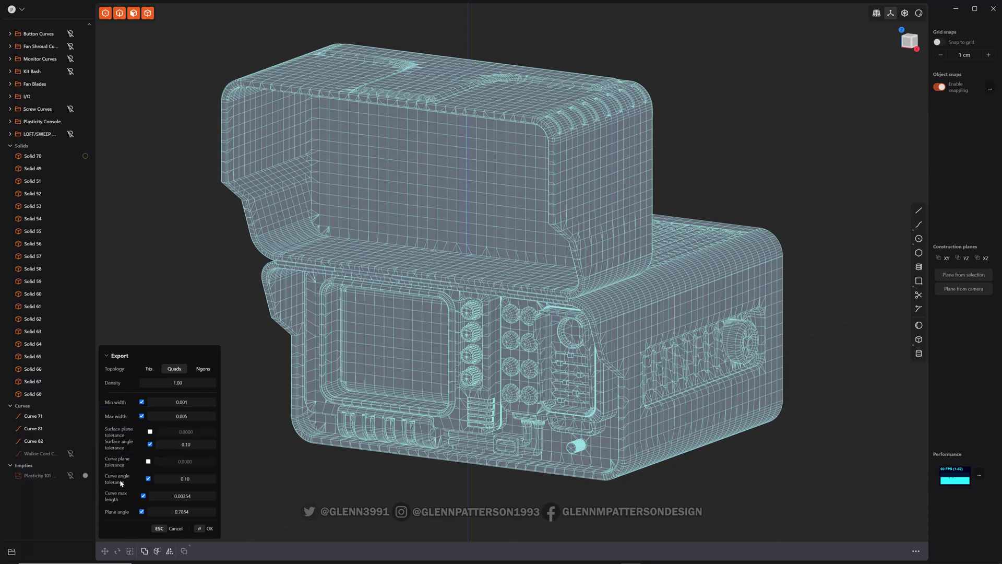
mouse_move(120, 479)
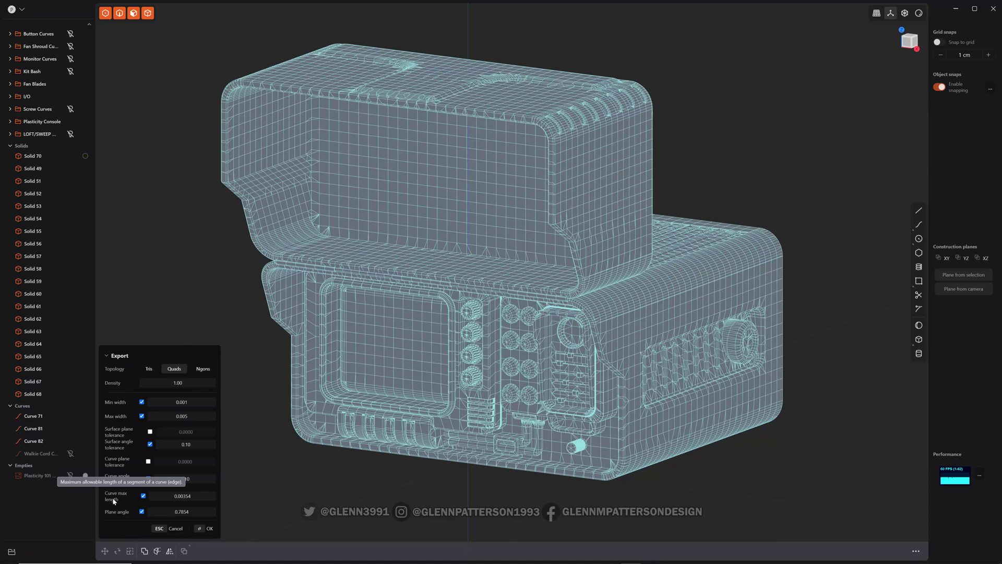
mouse_move(117, 512)
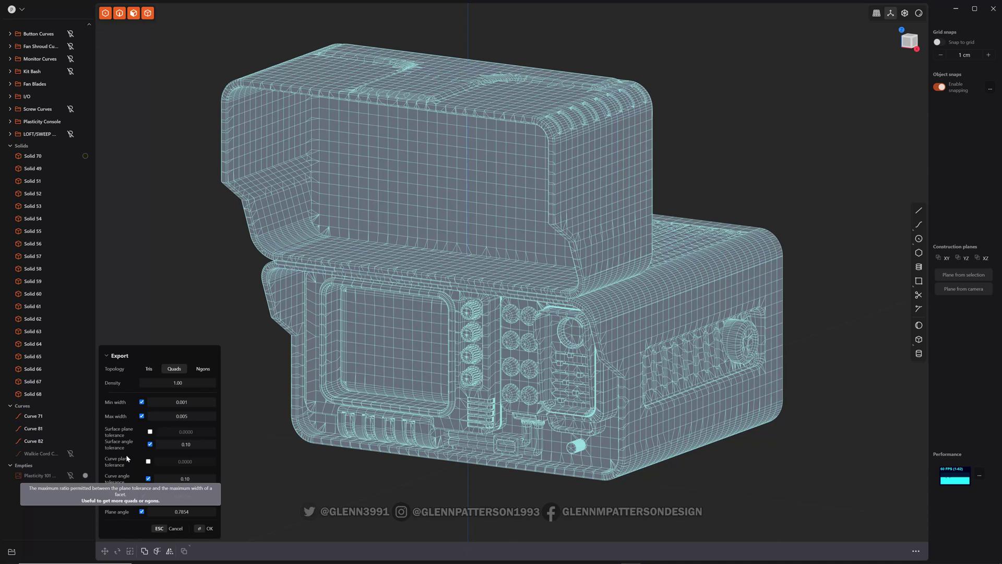
mouse_move(125, 403)
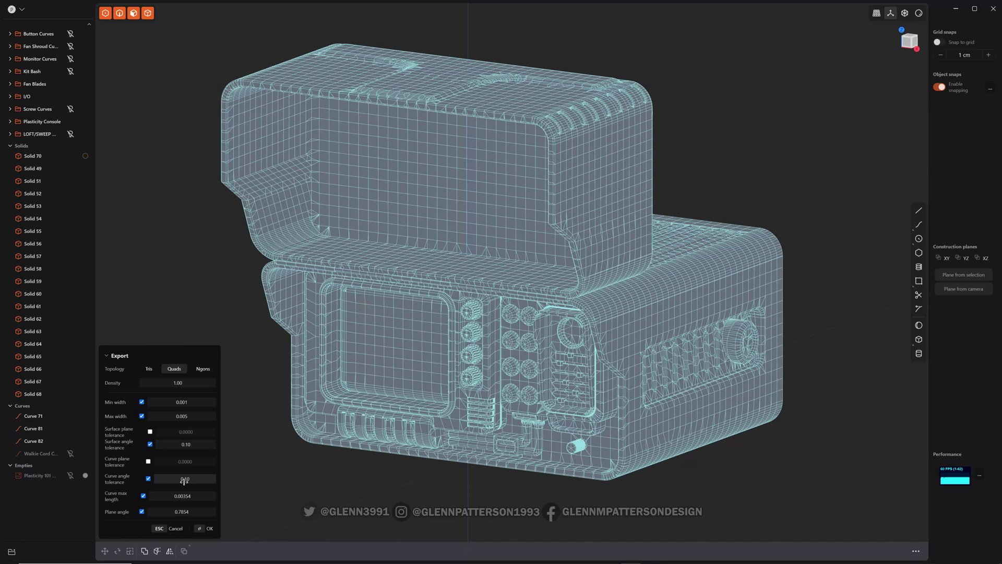
click(175, 528)
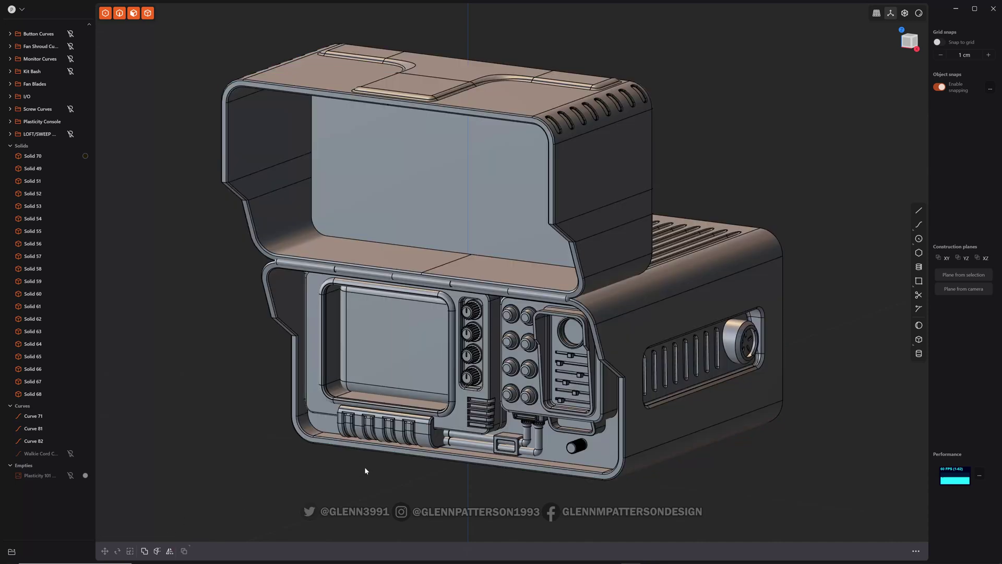
Bring up KeyShot's Drone001.bip scene, orbit the drone from several angles and select a white panel.
mouse_move(478, 562)
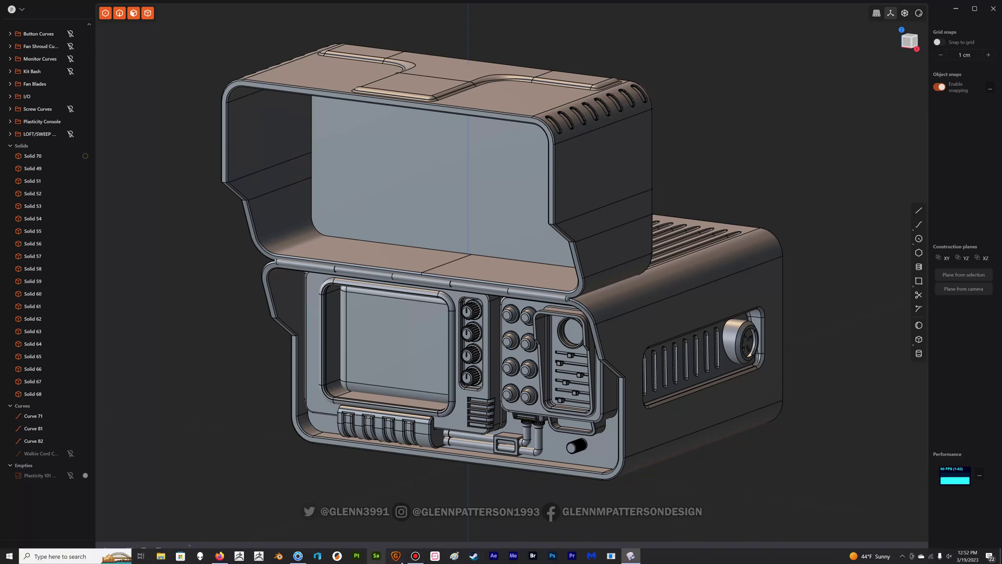
click(298, 556)
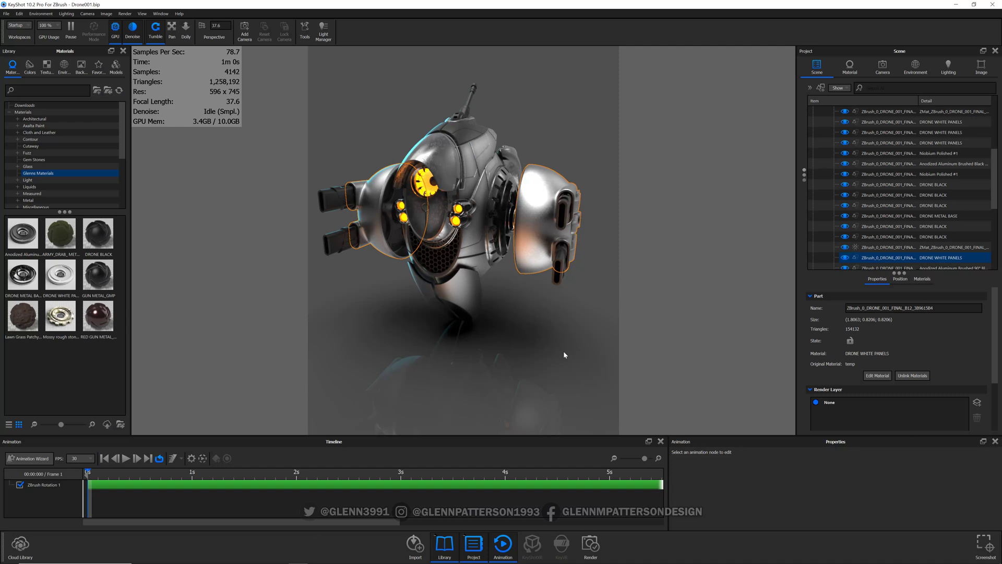
mouse_move(564, 354)
mouse_down()
mouse_move(516, 369)
mouse_move(545, 365)
mouse_up()
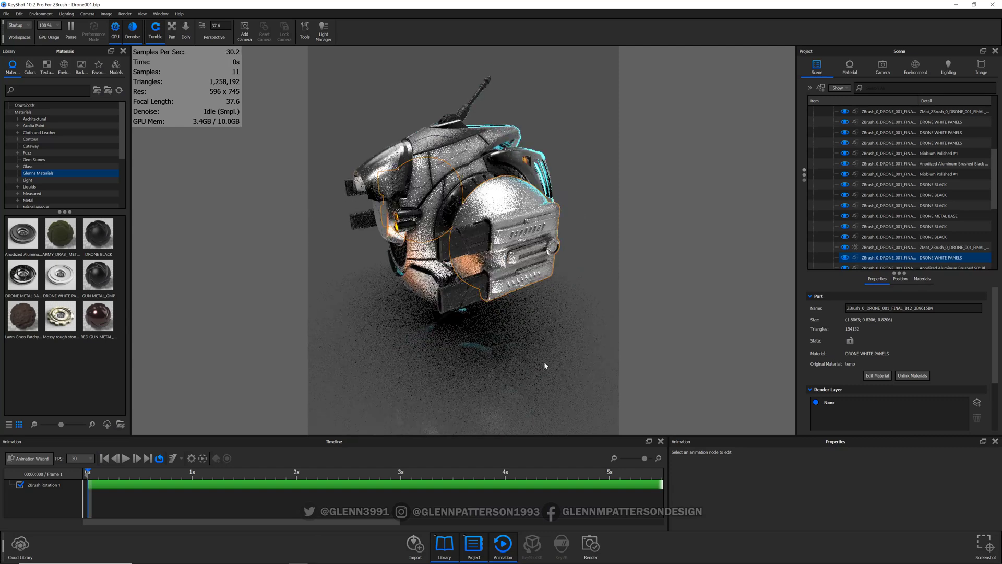
click(545, 366)
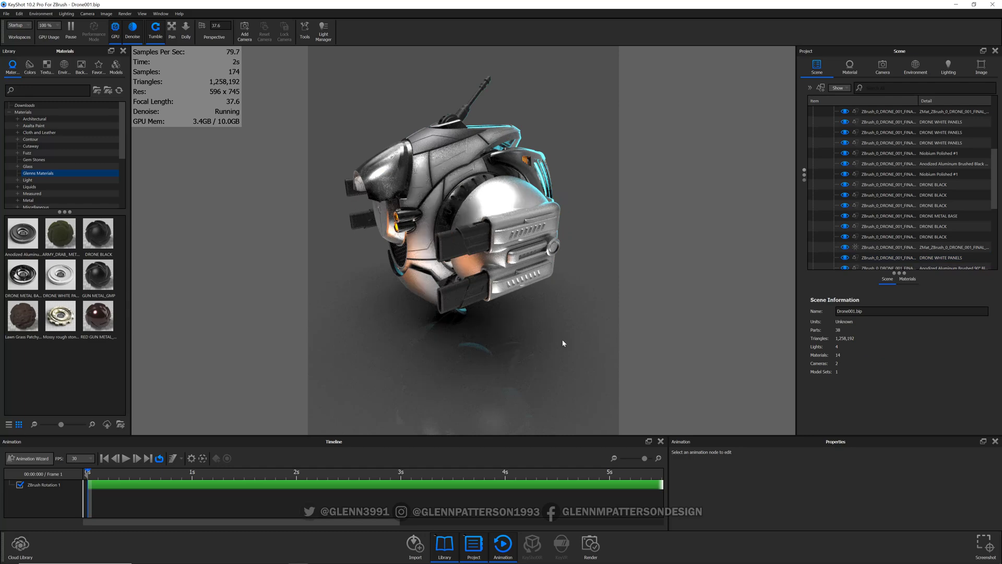
mouse_move(564, 343)
mouse_down()
mouse_move(570, 351)
mouse_move(418, 352)
mouse_move(387, 326)
mouse_move(402, 344)
mouse_move(555, 356)
mouse_up()
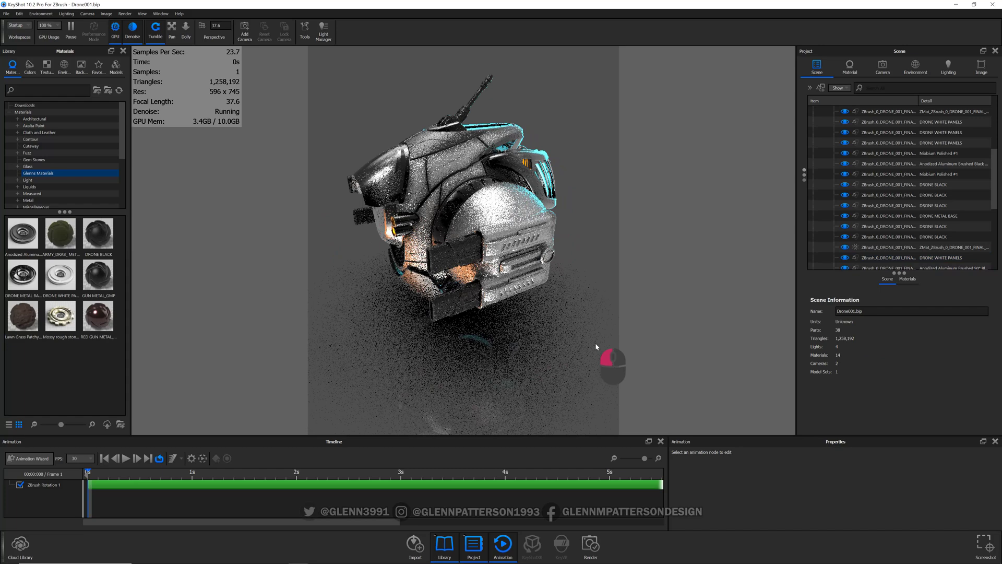
drag(596, 345, 618, 326)
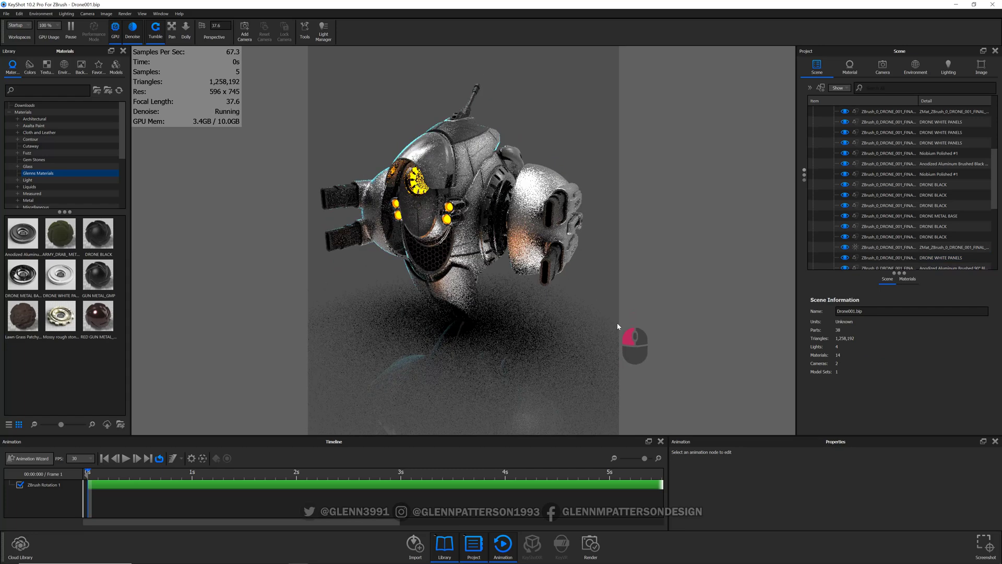
mouse_move(419, 341)
mouse_down()
mouse_move(527, 352)
mouse_move(469, 364)
mouse_move(383, 359)
mouse_move(520, 352)
mouse_move(424, 364)
mouse_move(426, 353)
mouse_move(382, 331)
mouse_move(402, 334)
mouse_up()
click(535, 196)
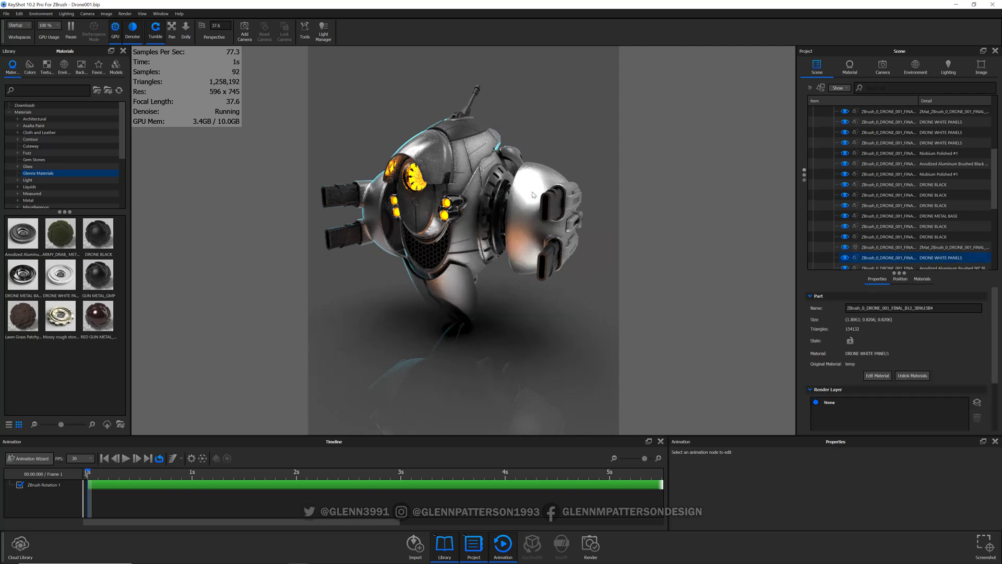
right_click(533, 195)
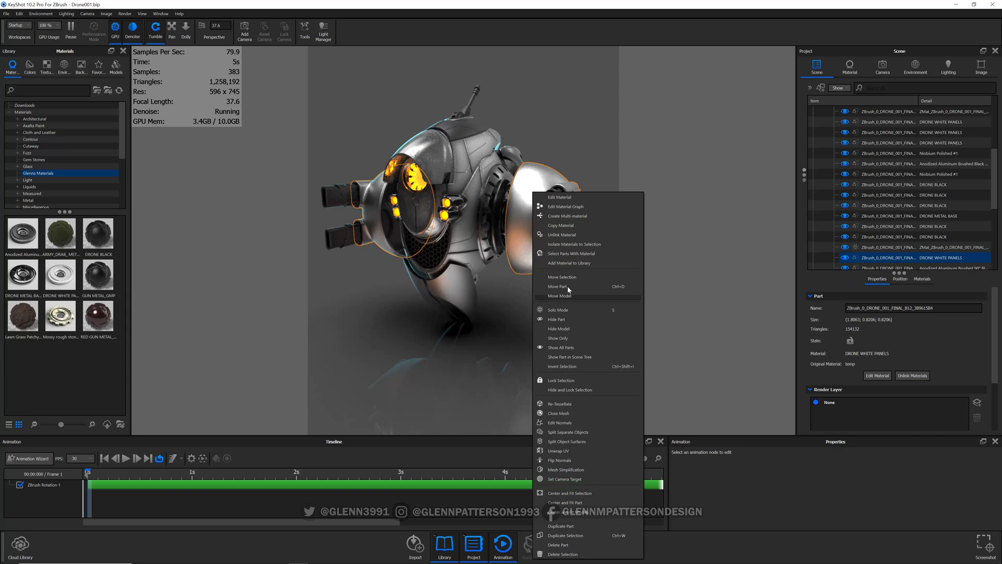
click(568, 423)
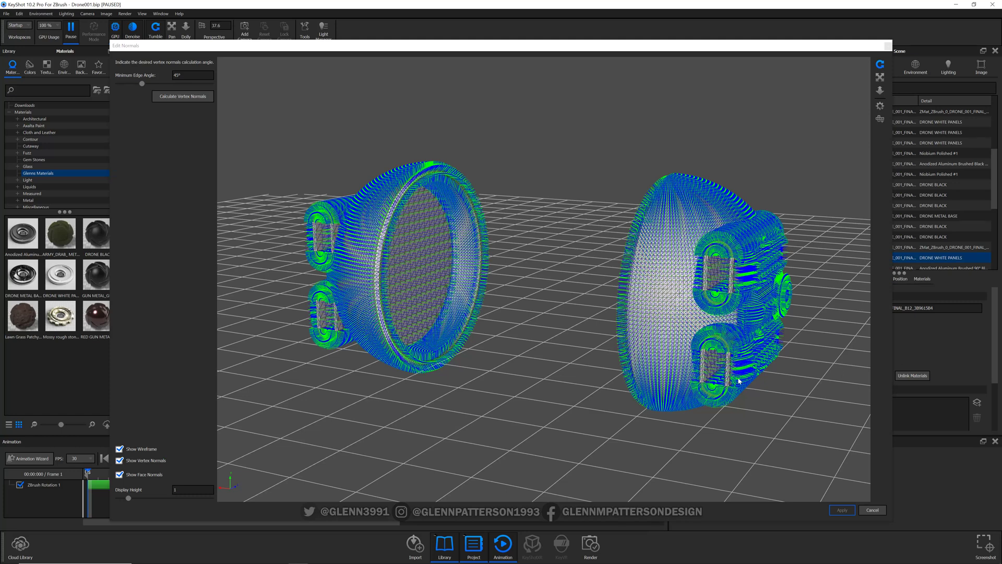
click(873, 510)
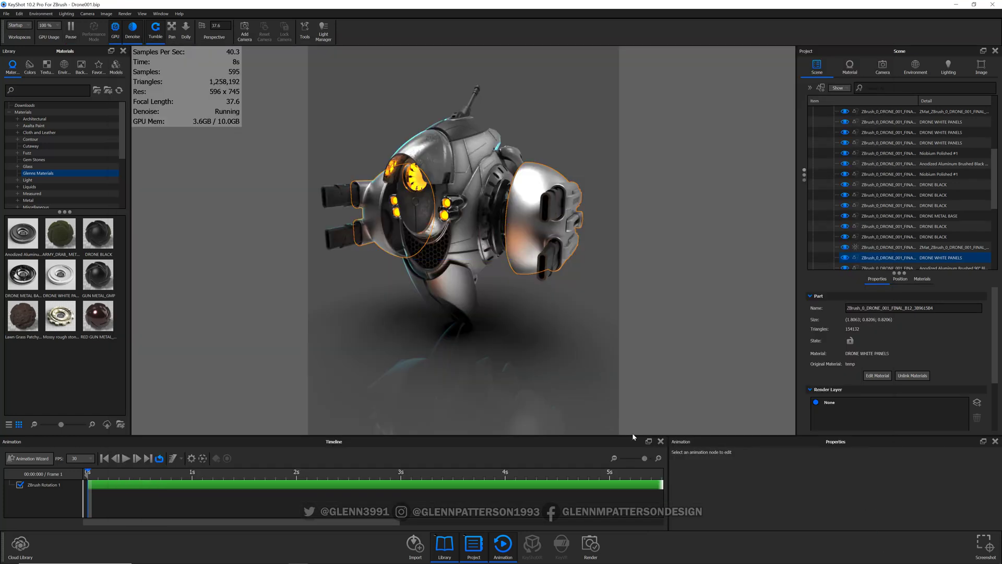
mouse_move(542, 343)
mouse_down()
mouse_move(380, 349)
mouse_move(412, 380)
mouse_move(556, 359)
mouse_move(536, 356)
mouse_up()
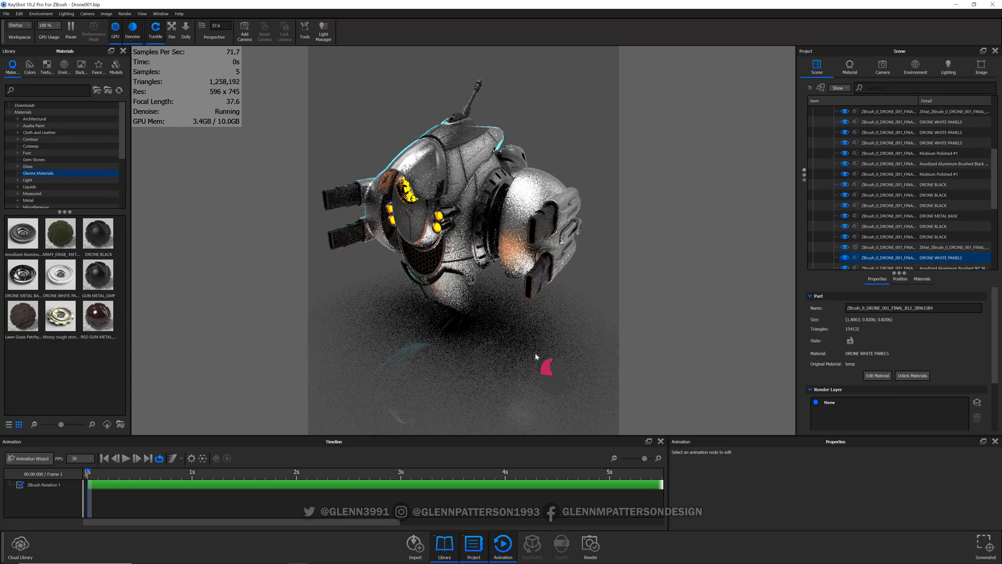
drag(370, 351, 486, 365)
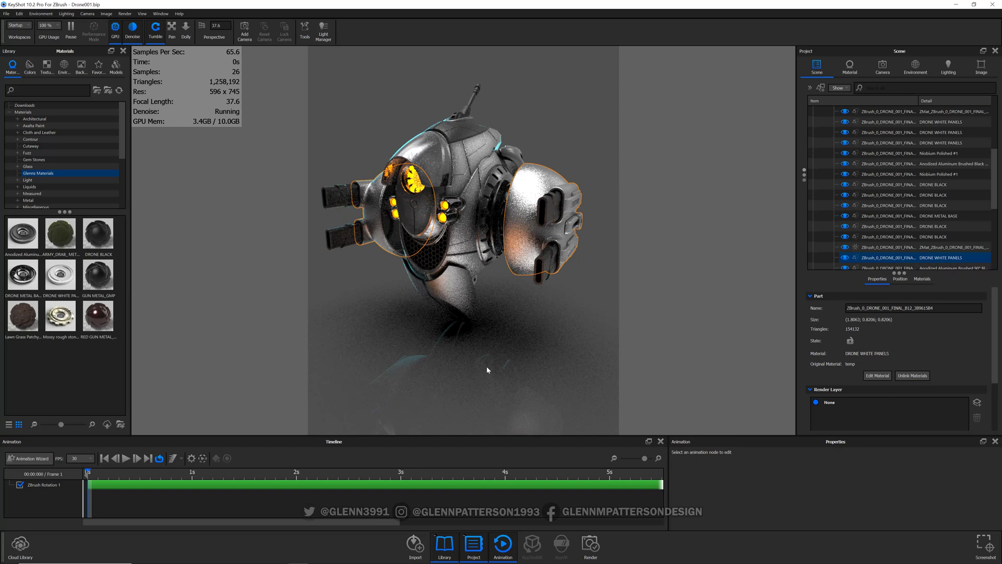